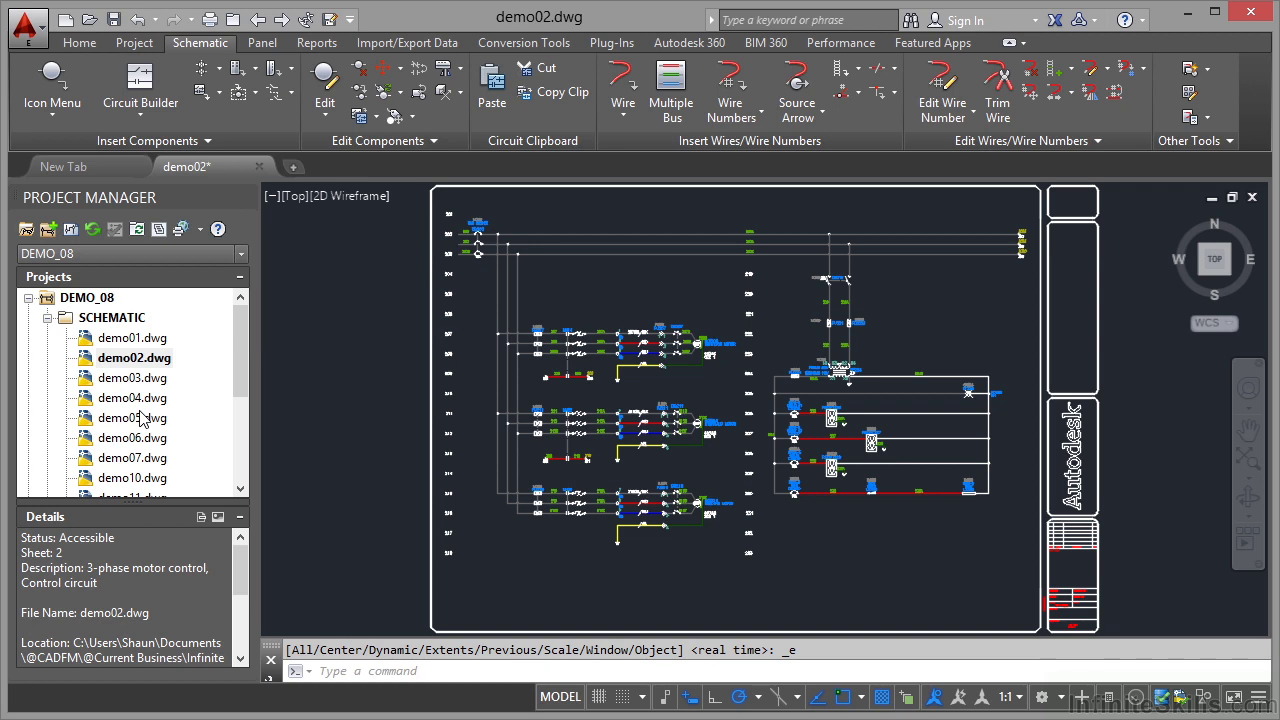
Step through the project drawings forward from demo02.dwg to demo04.dwg, one drawing at a time, and back to demo02.dwg.
click(282, 21)
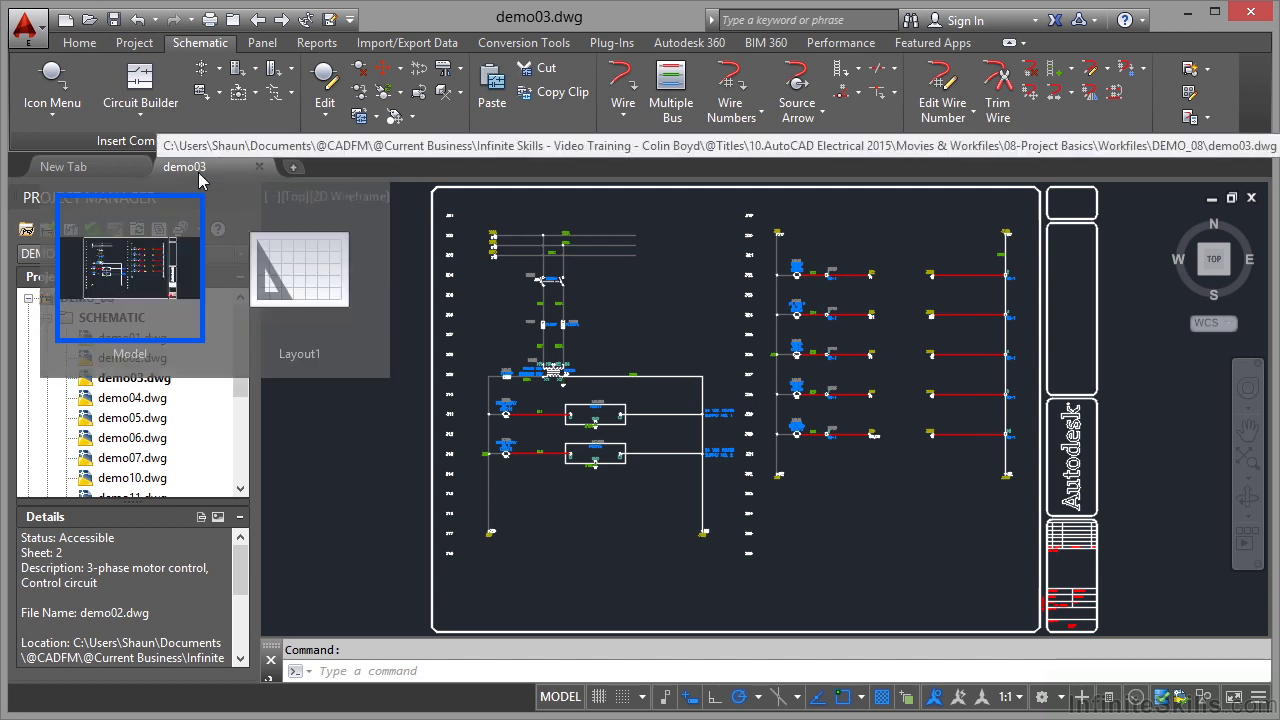
click(281, 19)
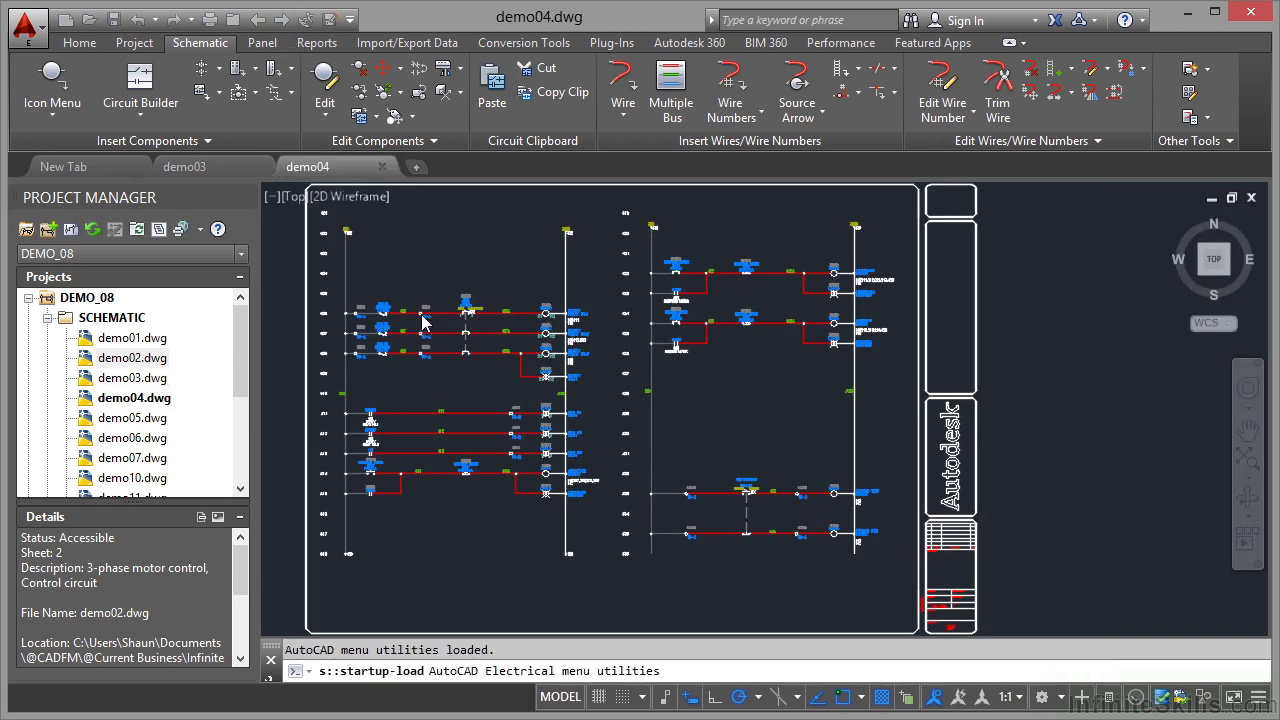
click(257, 20)
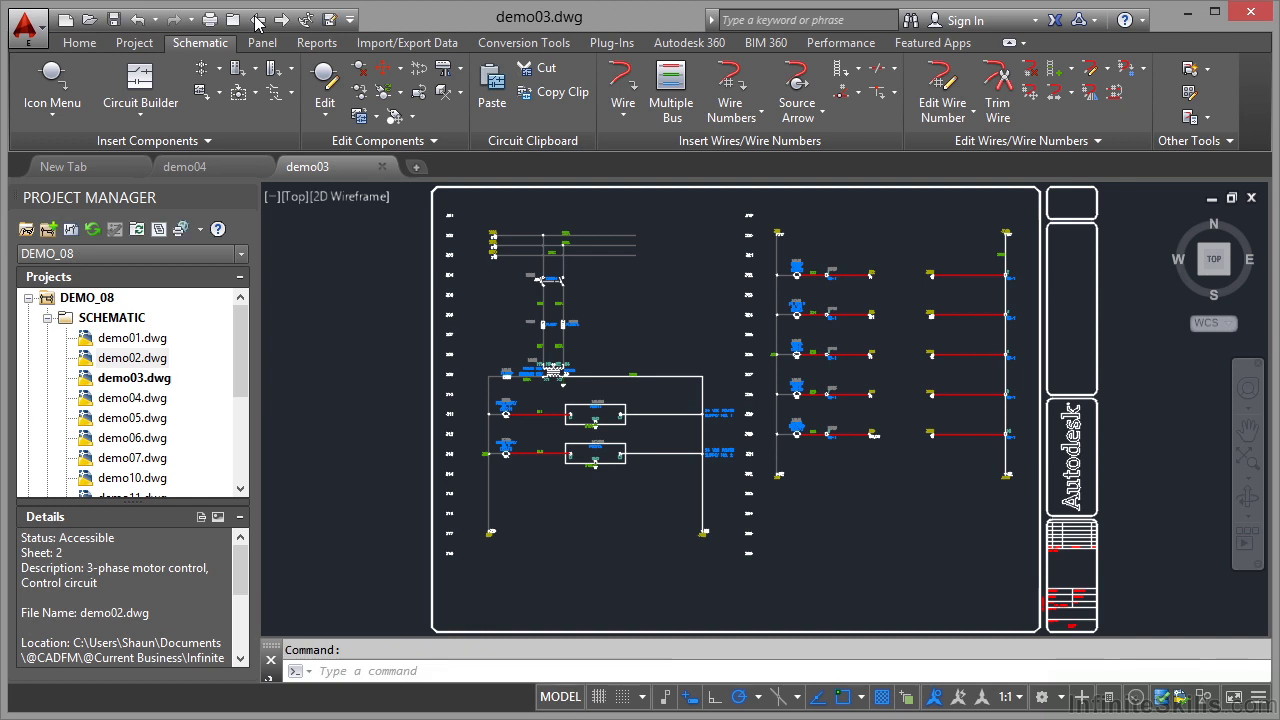
click(257, 20)
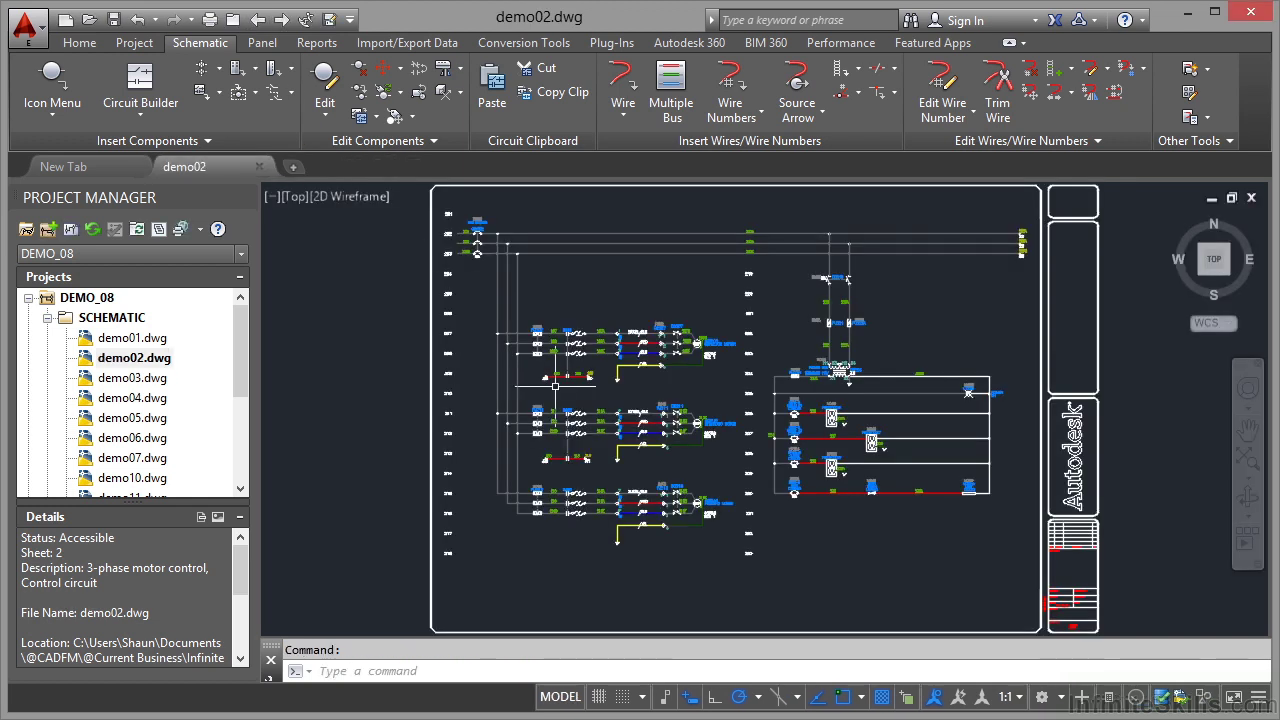
Run a Surfer trace on fuse FU207 in the conveyor motor circuit to list its references.
scroll(680, 343, up, 6)
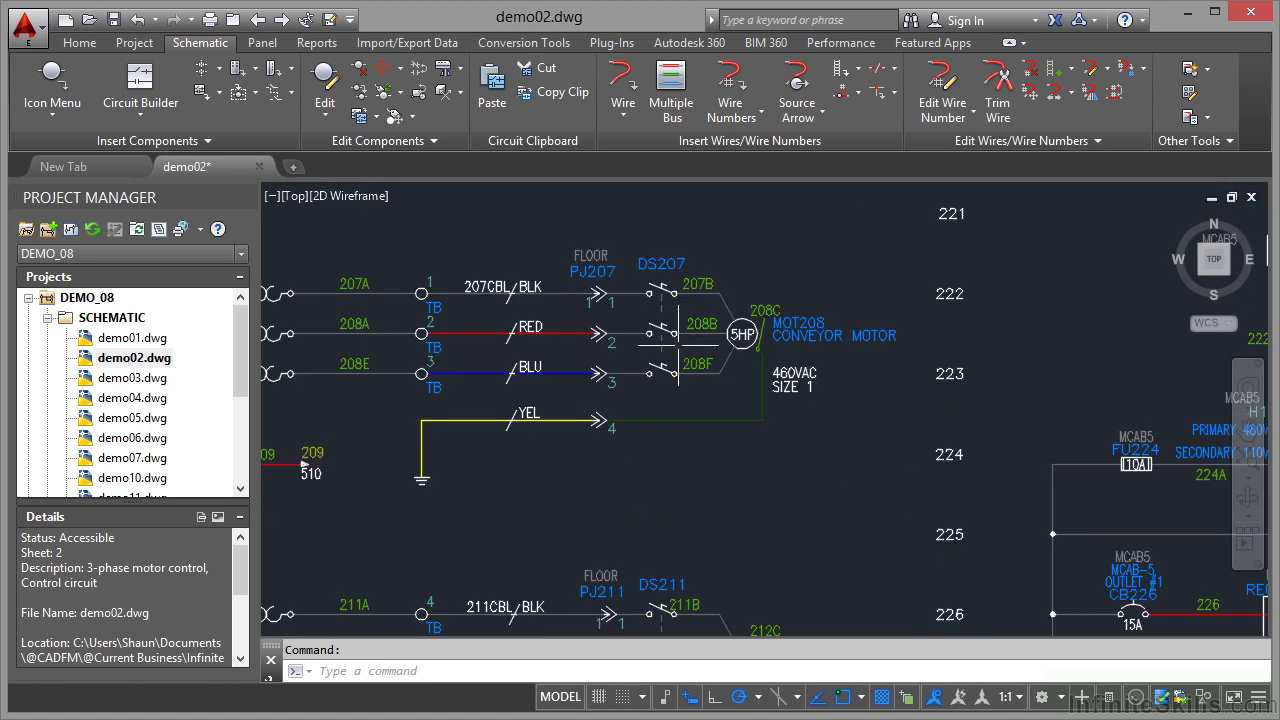
middle_drag(652, 392, 975, 433)
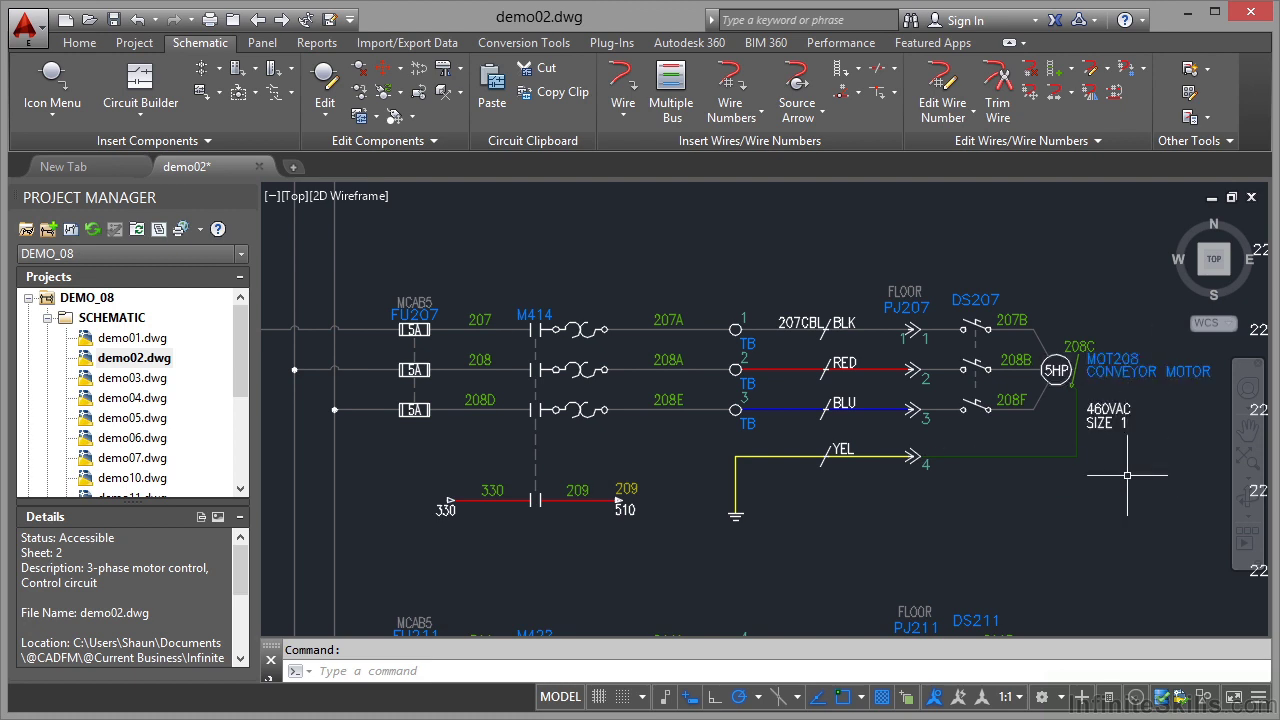
middle_drag(806, 540, 791, 359)
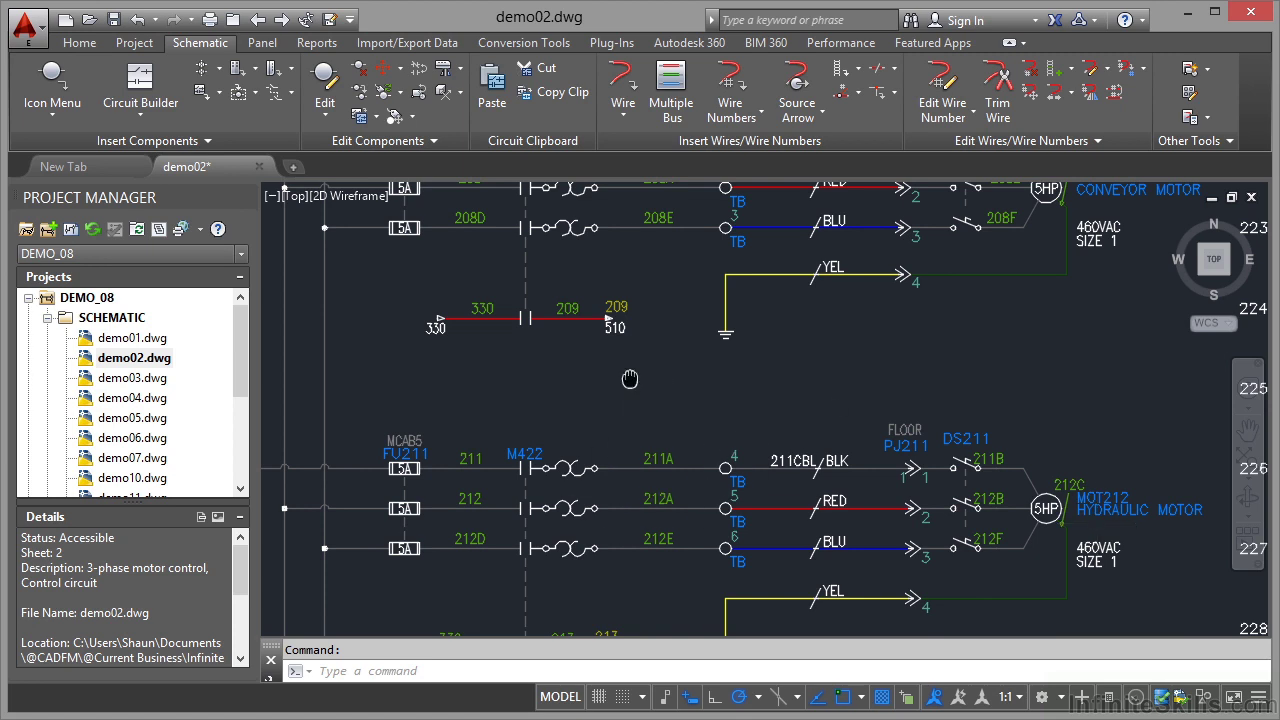
mouse_move(626, 374)
middle_down()
mouse_move(626, 486)
mouse_move(686, 571)
mouse_move(719, 578)
middle_up()
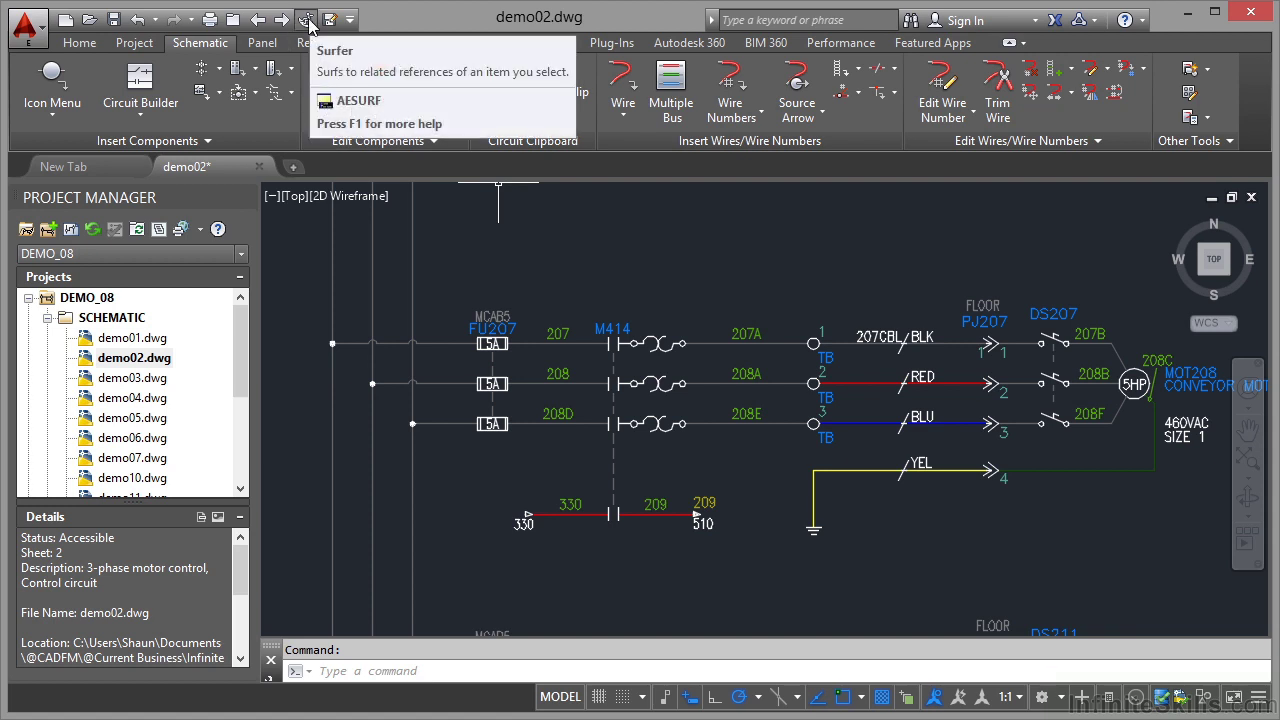
click(134, 42)
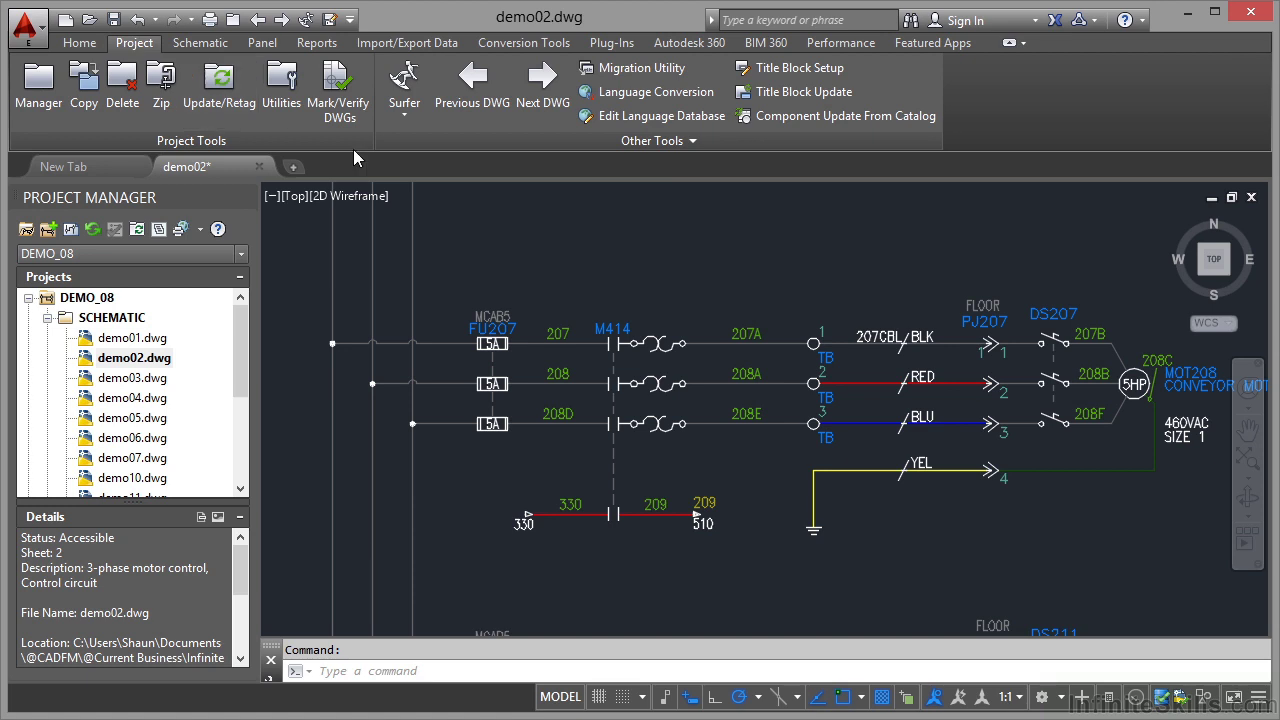
click(405, 116)
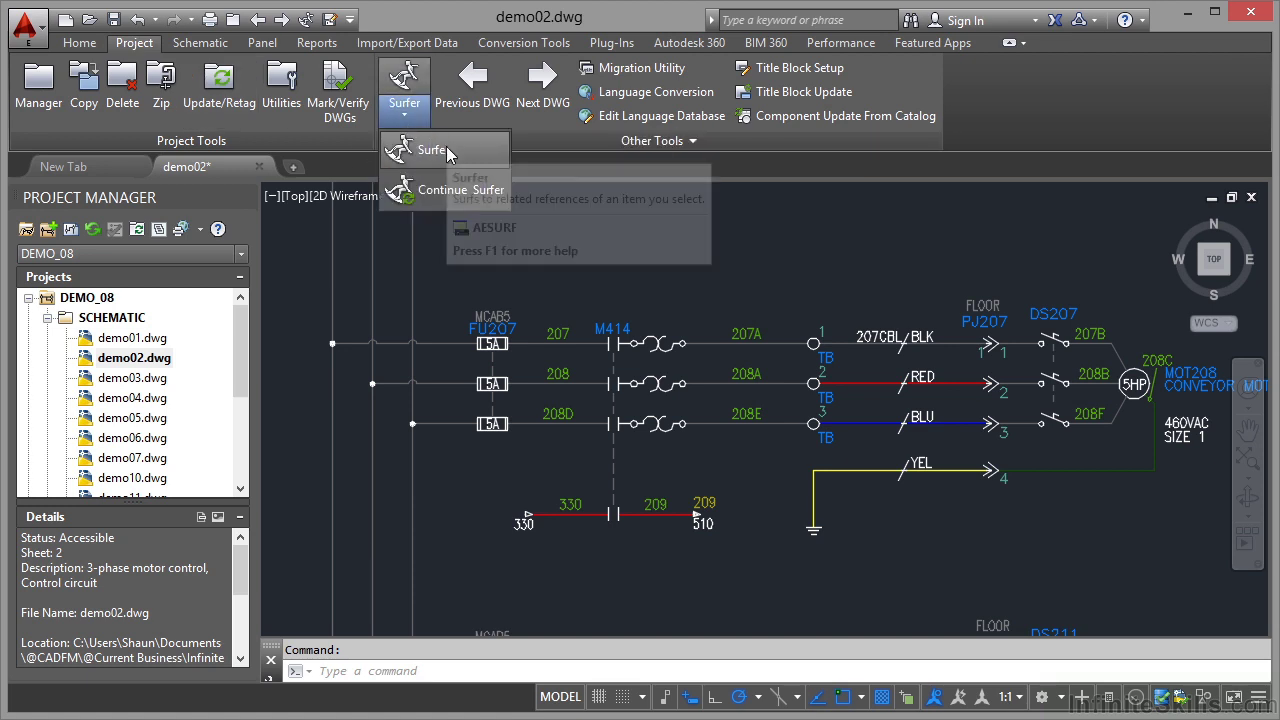
click(721, 254)
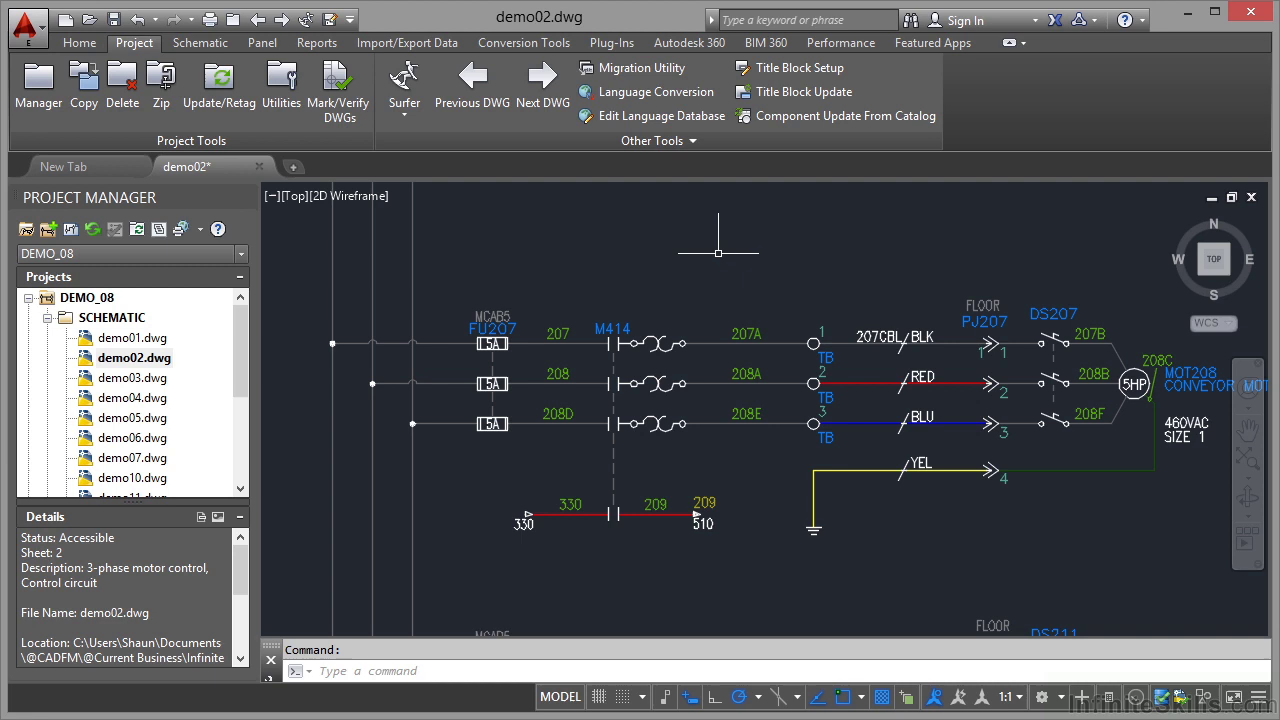
click(406, 116)
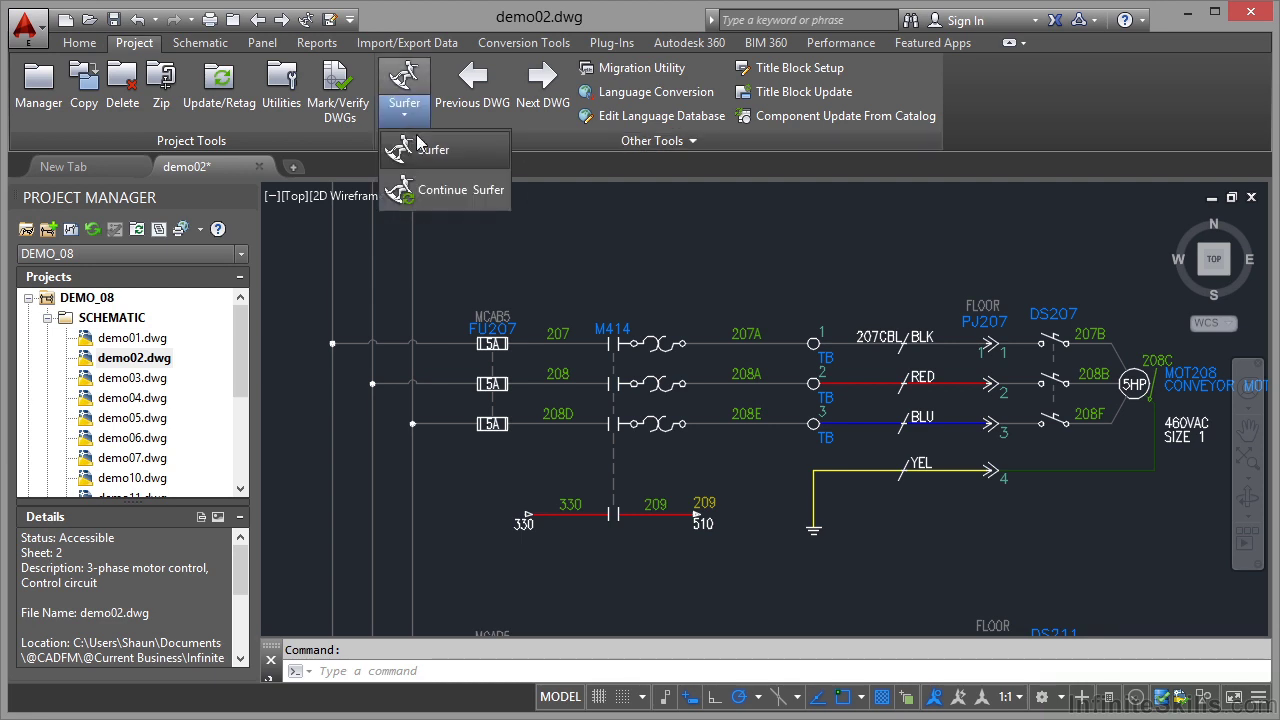
click(425, 149)
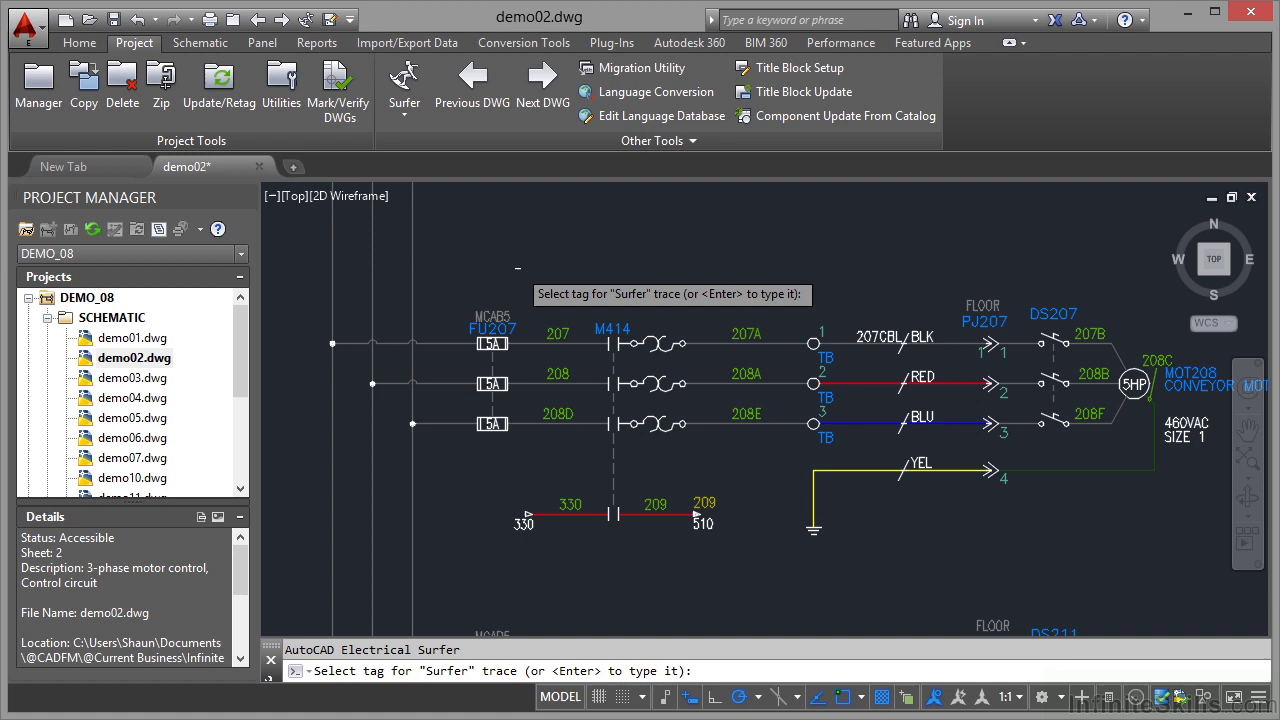
click(500, 322)
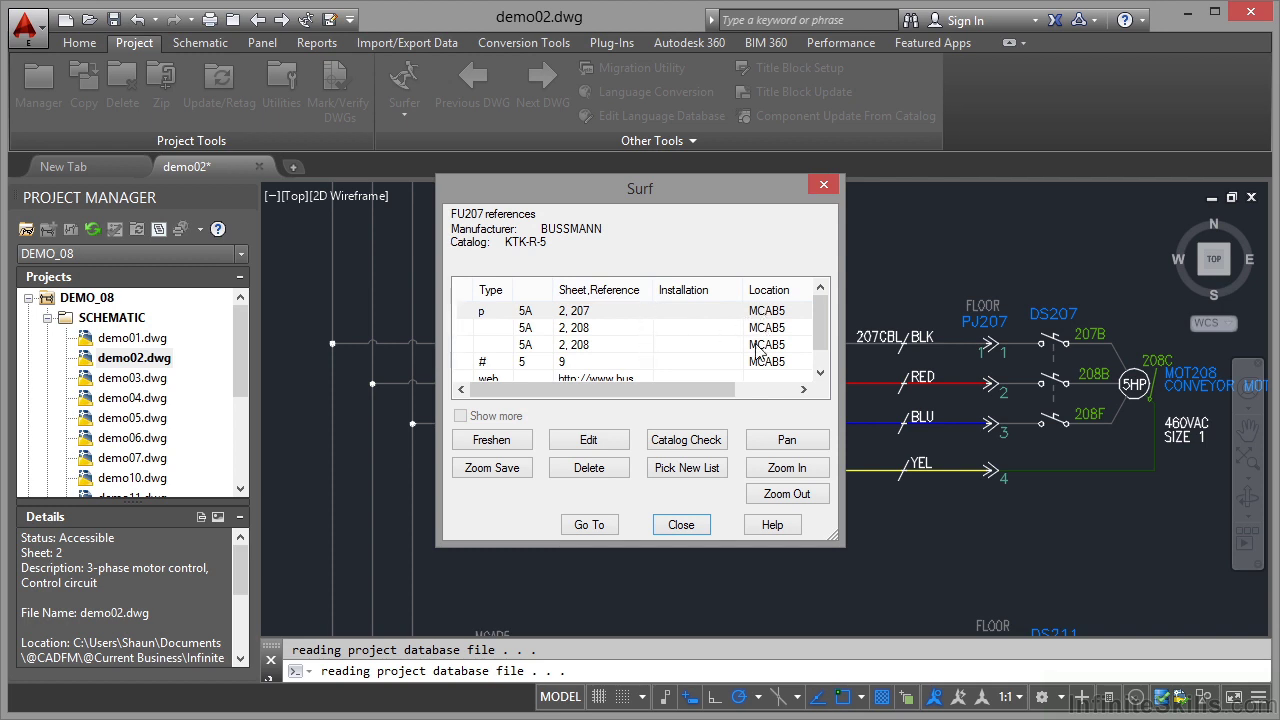
Surf to FU207's parent reference at sheet 2, 207 and its first reference at 2, 208, keeping the fuses uncovered.
click(498, 314)
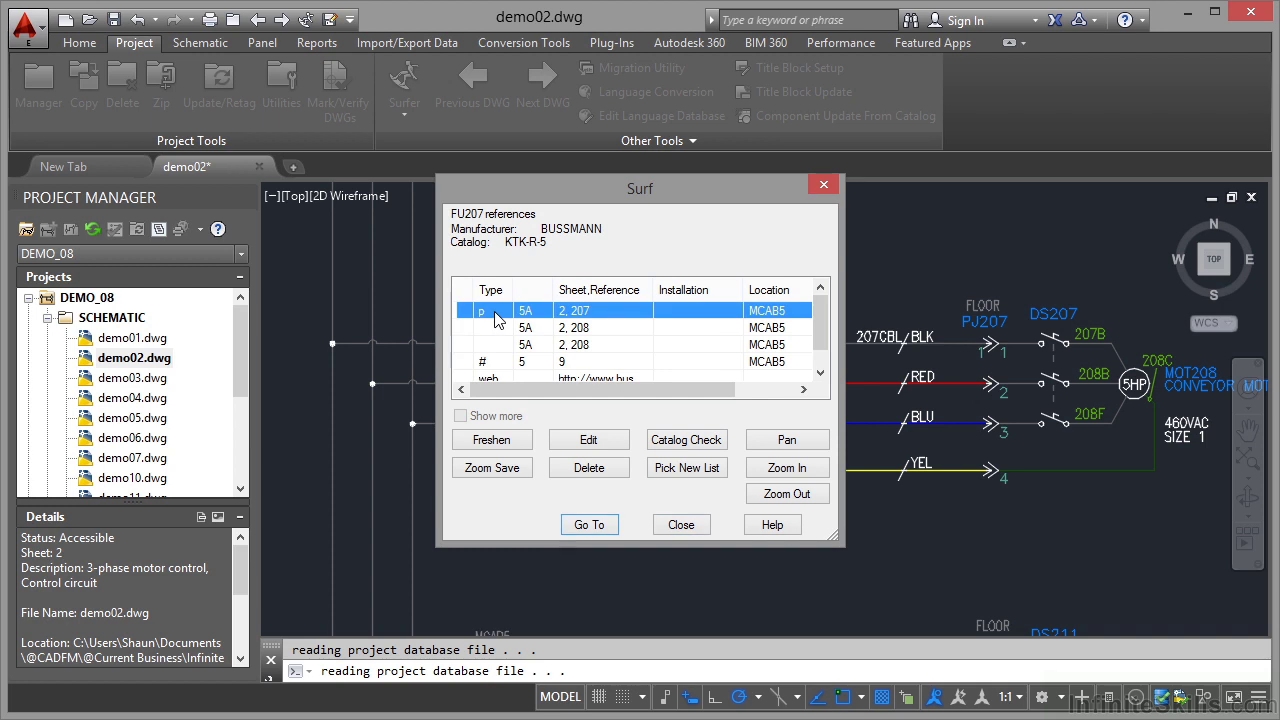
click(589, 525)
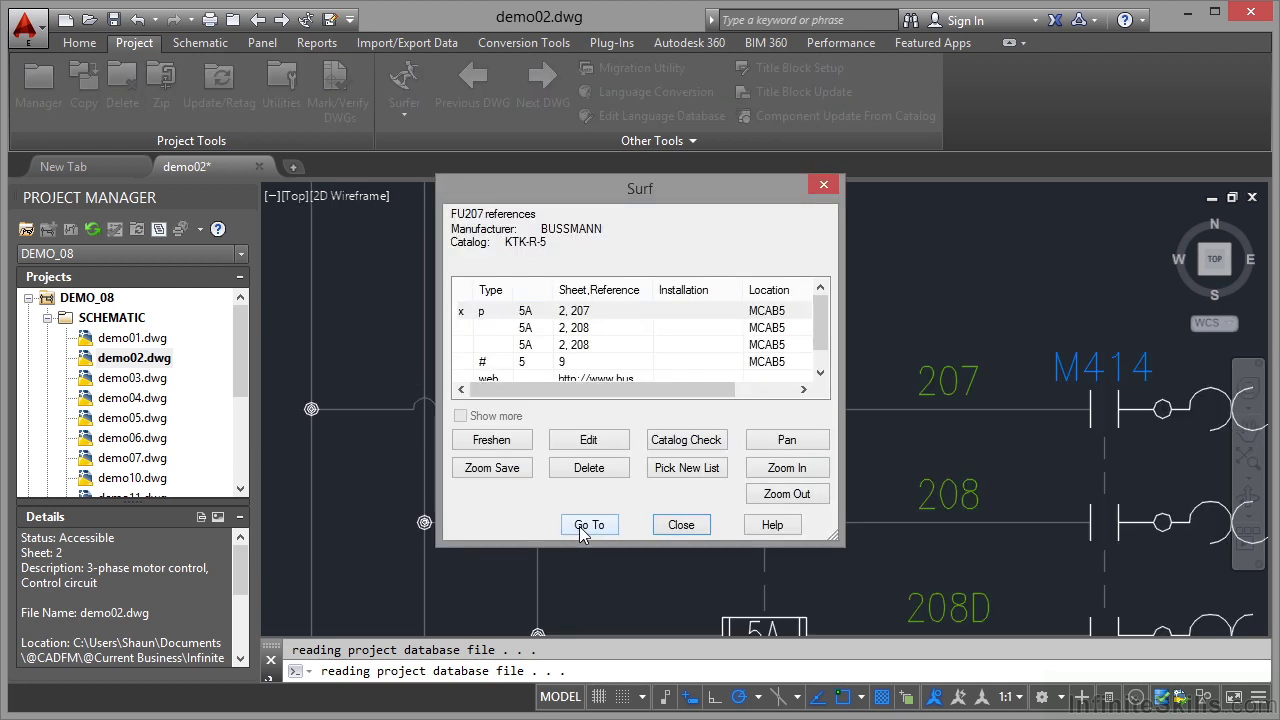
click(527, 329)
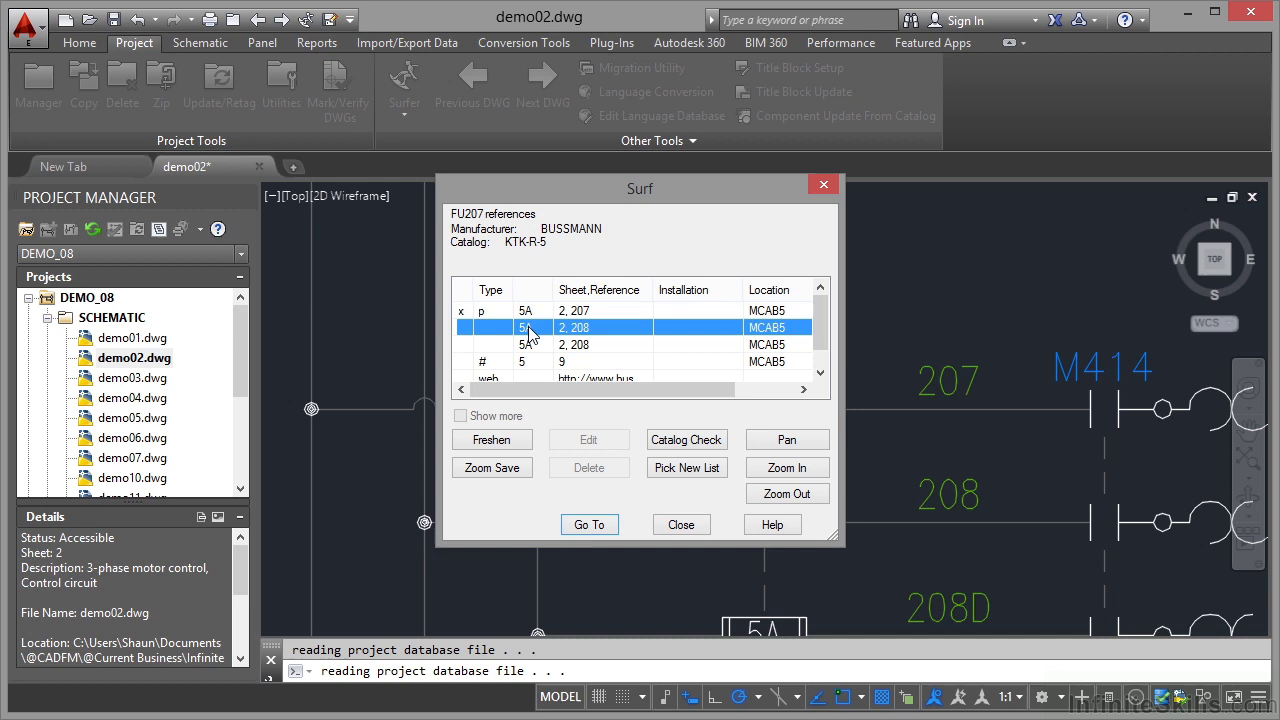
click(594, 524)
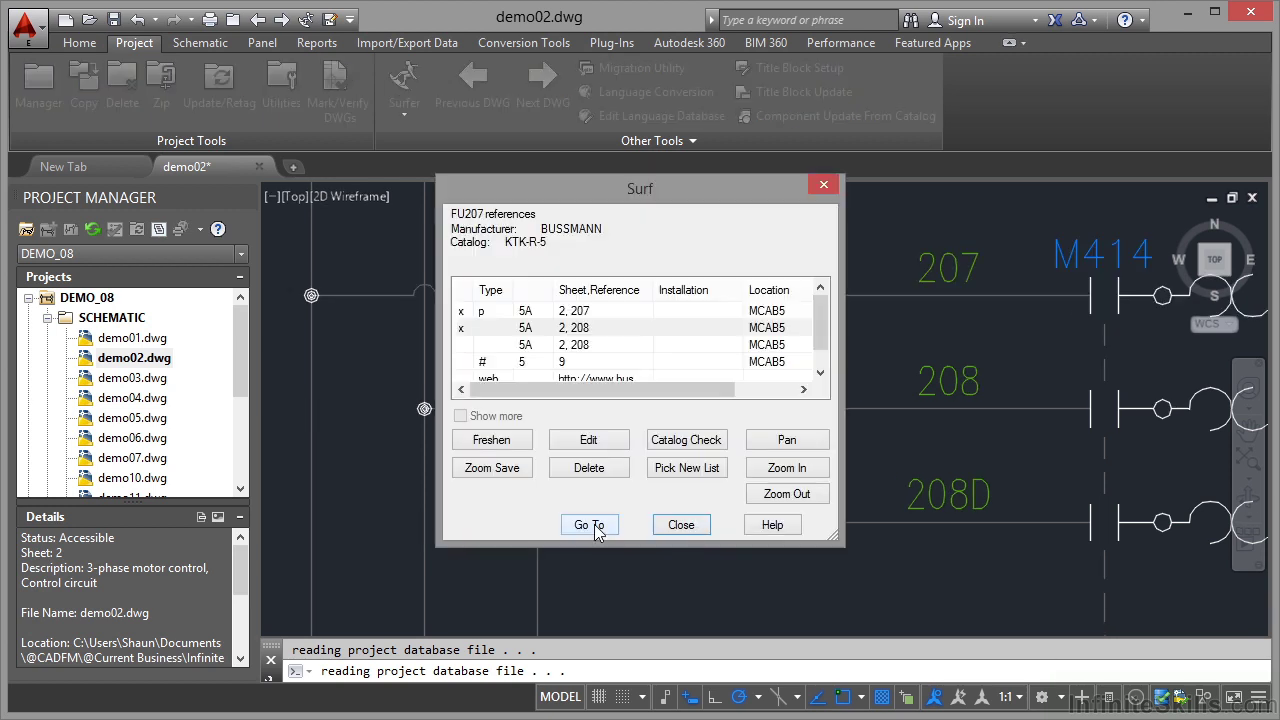
drag(716, 186, 594, 225)
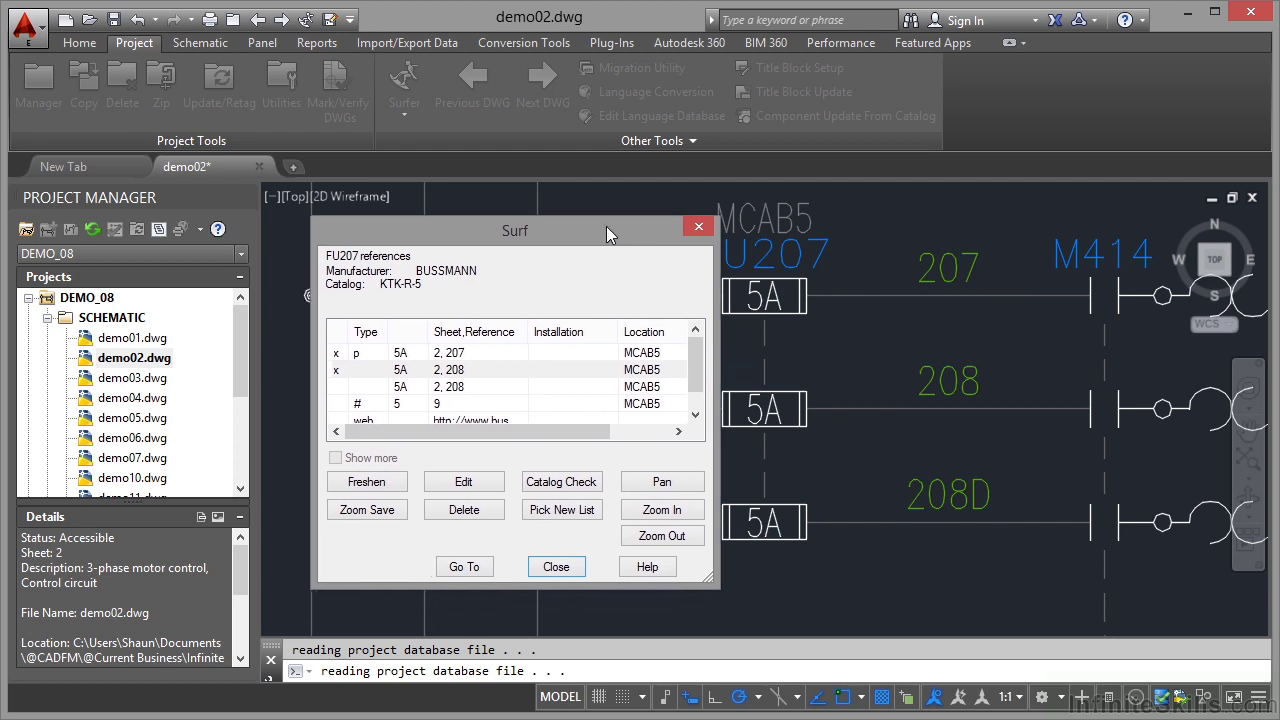
Surf to FU207's panel reference of type # on sheet 9 and move the reference list aside.
scroll(697, 358, down, 1)
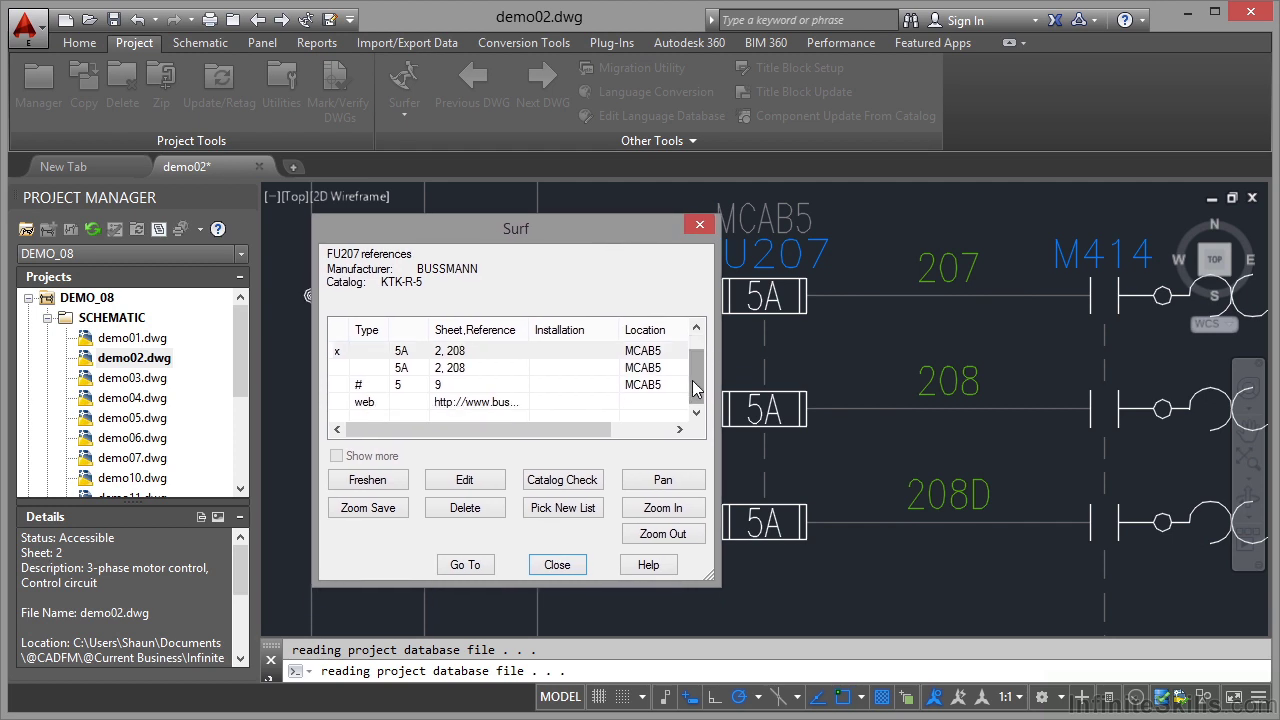
click(380, 390)
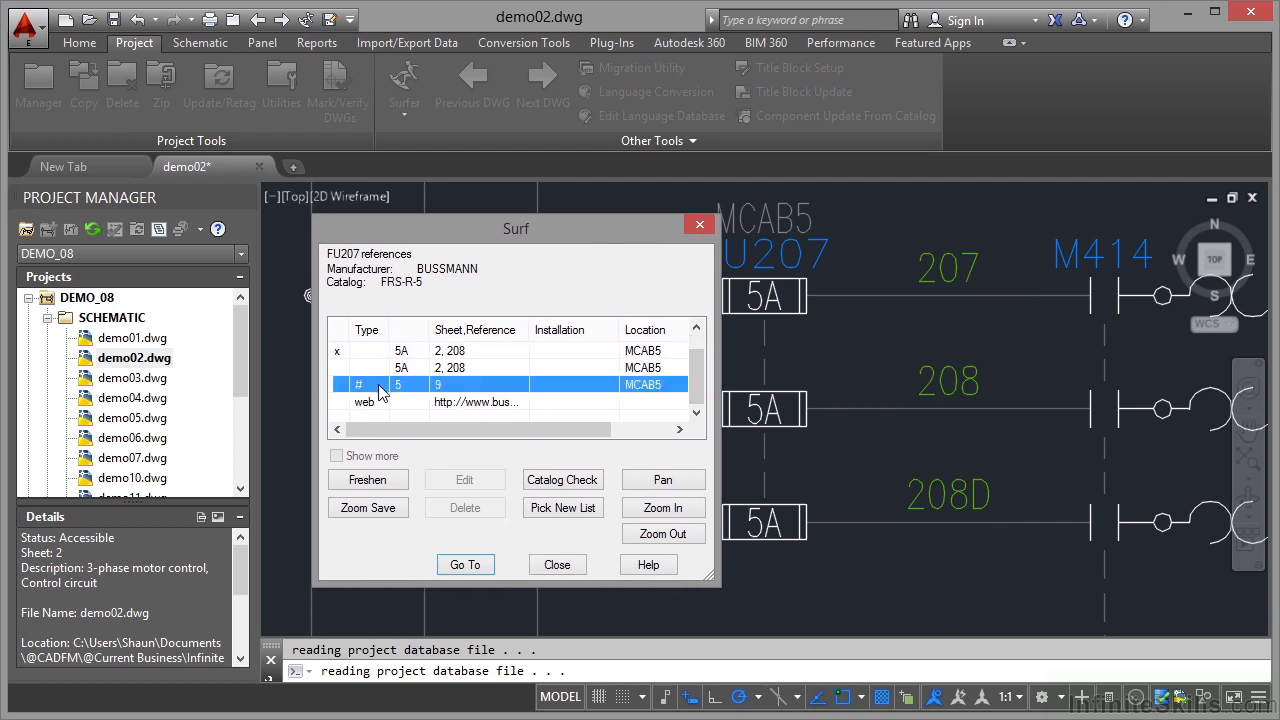
click(472, 565)
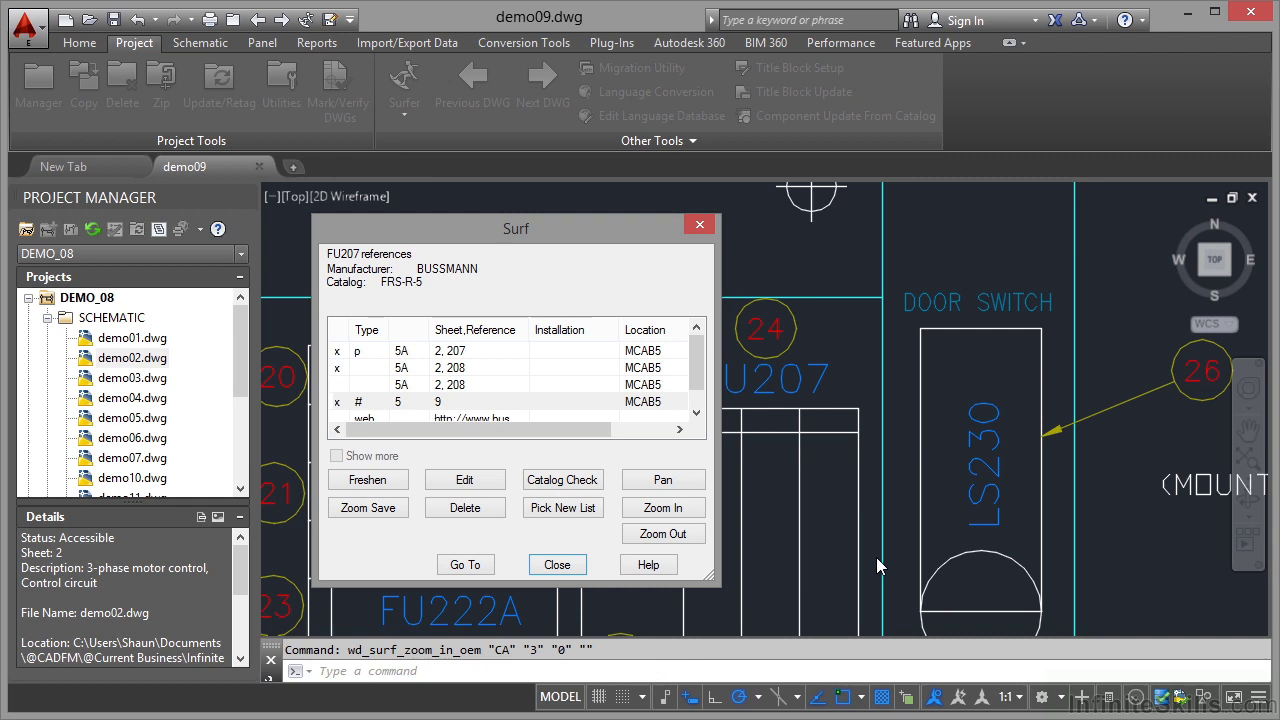
mouse_move(561, 228)
mouse_down()
mouse_move(744, 249)
mouse_move(993, 236)
mouse_move(978, 230)
mouse_up()
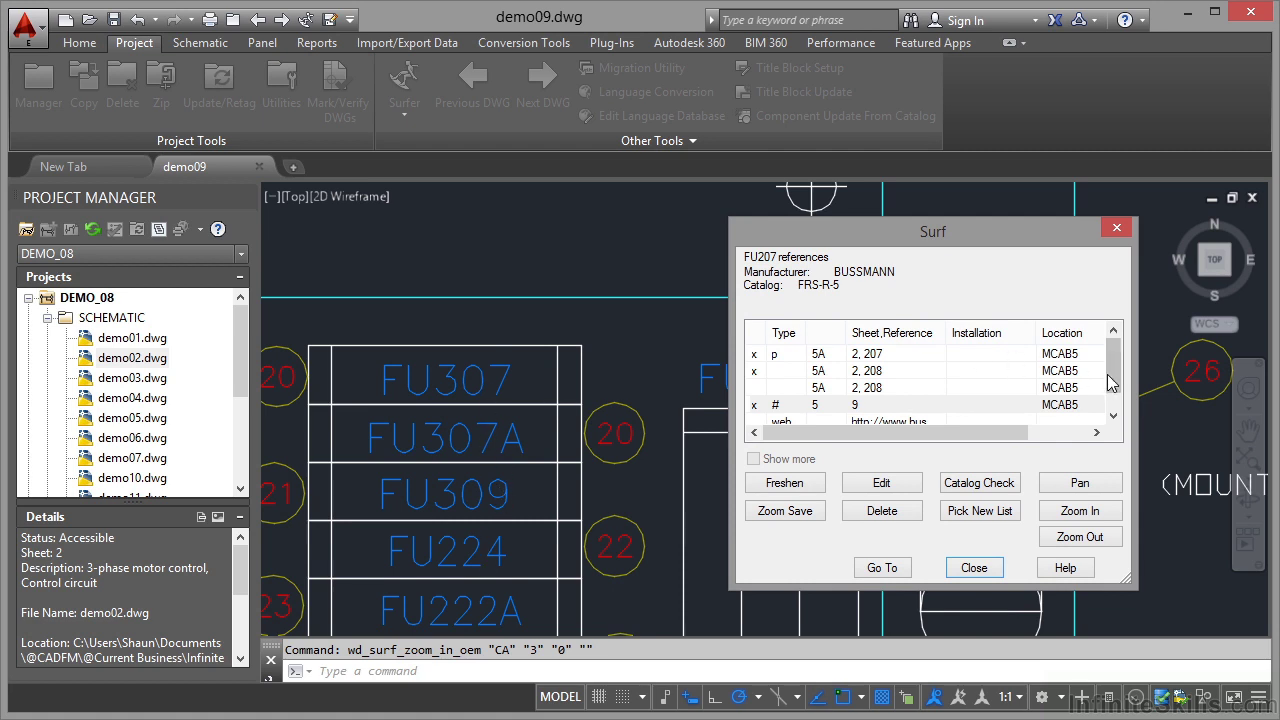
Surf back to FU207's parent schematic symbol at sheet 2, 207 and uncover the fuse in the drawing.
click(870, 358)
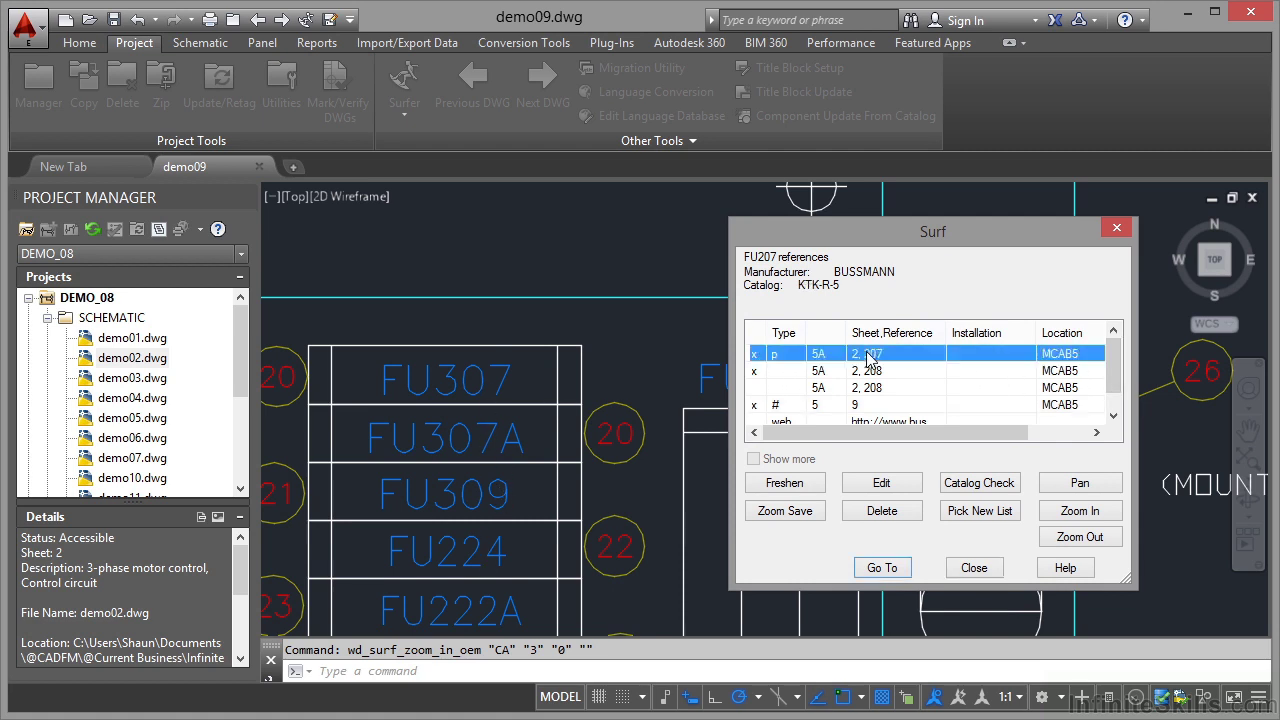
click(885, 568)
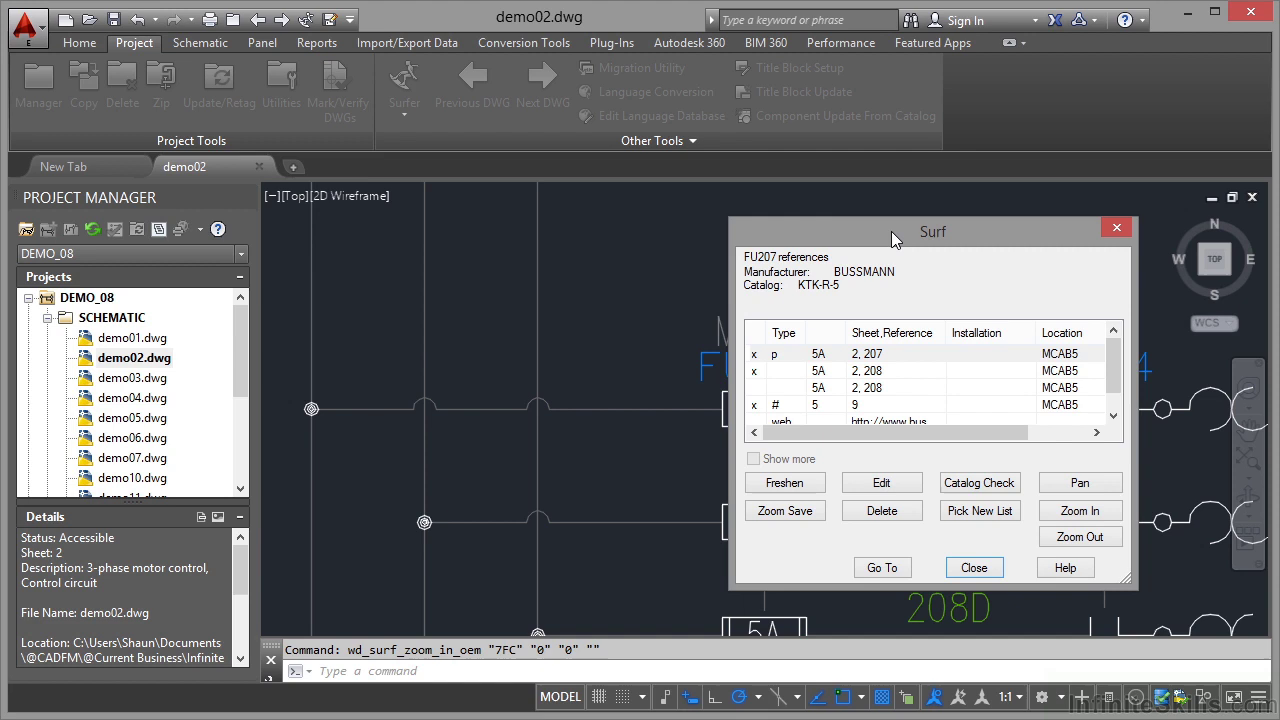
mouse_move(893, 237)
mouse_down()
mouse_move(367, 262)
mouse_move(407, 229)
mouse_up()
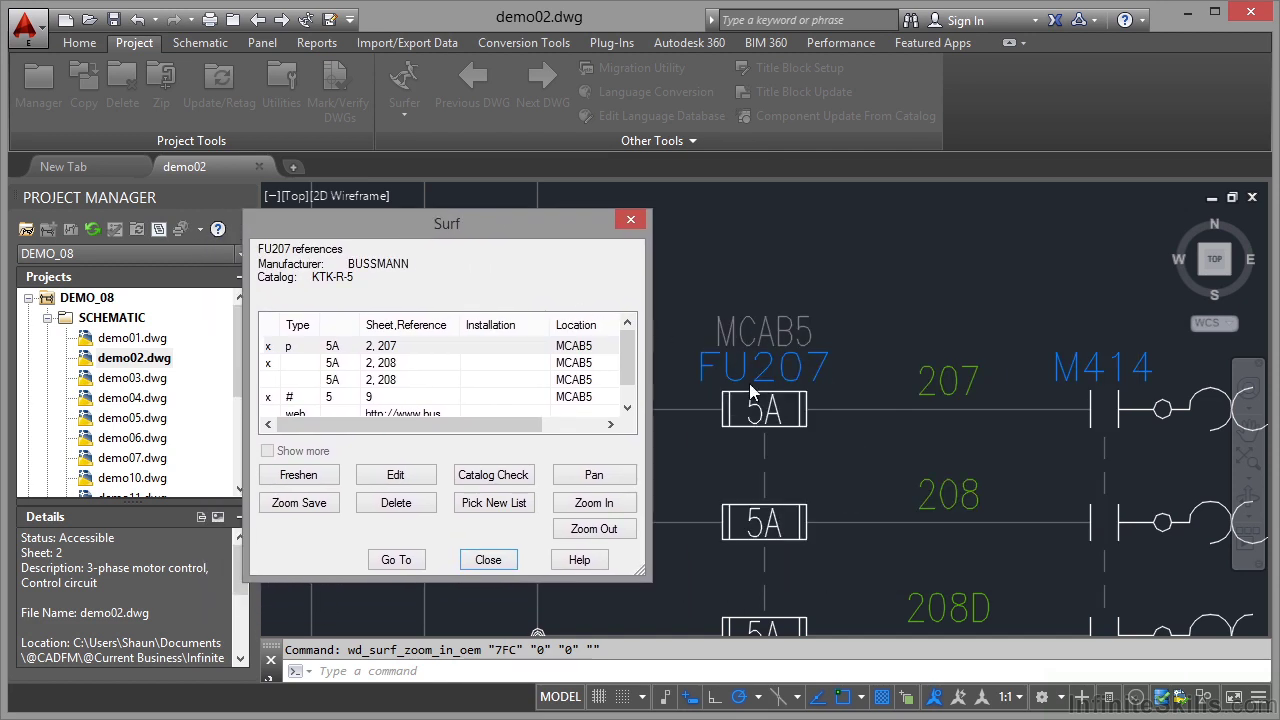
Return from the schematic to FU207's panel footprint on sheet 9 and reposition the Surf reference list.
click(630, 392)
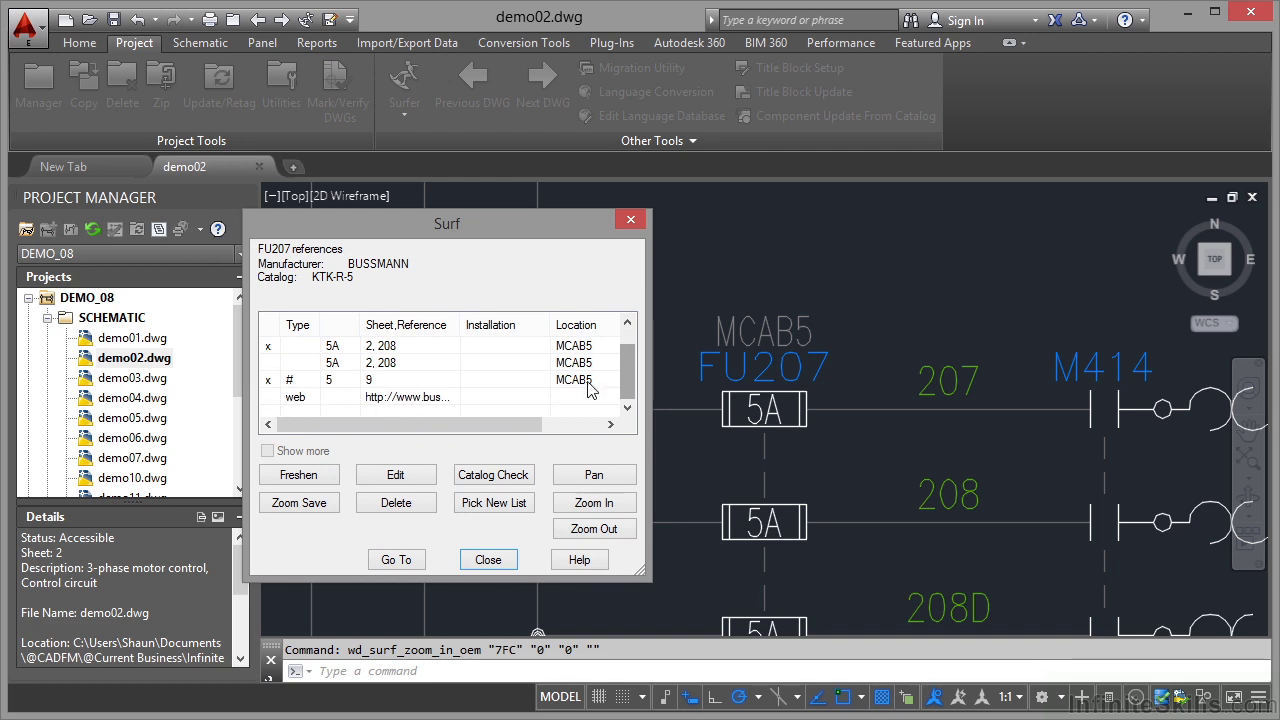
click(336, 384)
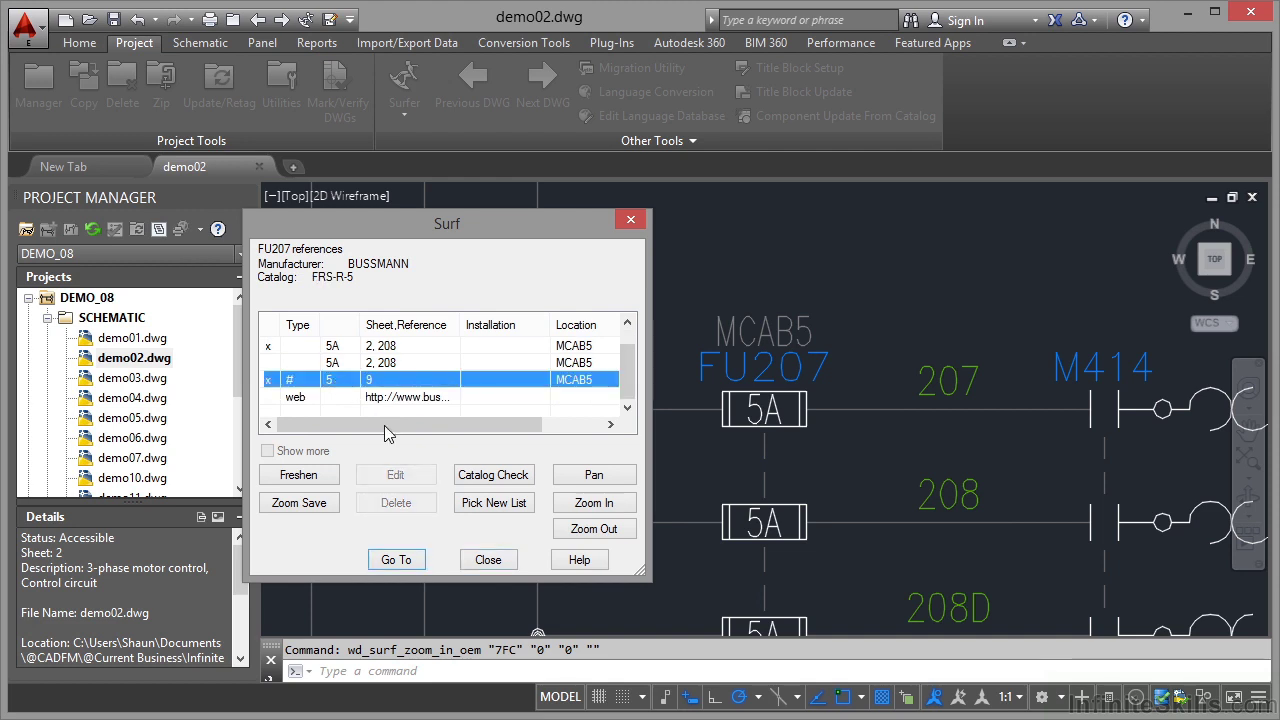
click(396, 559)
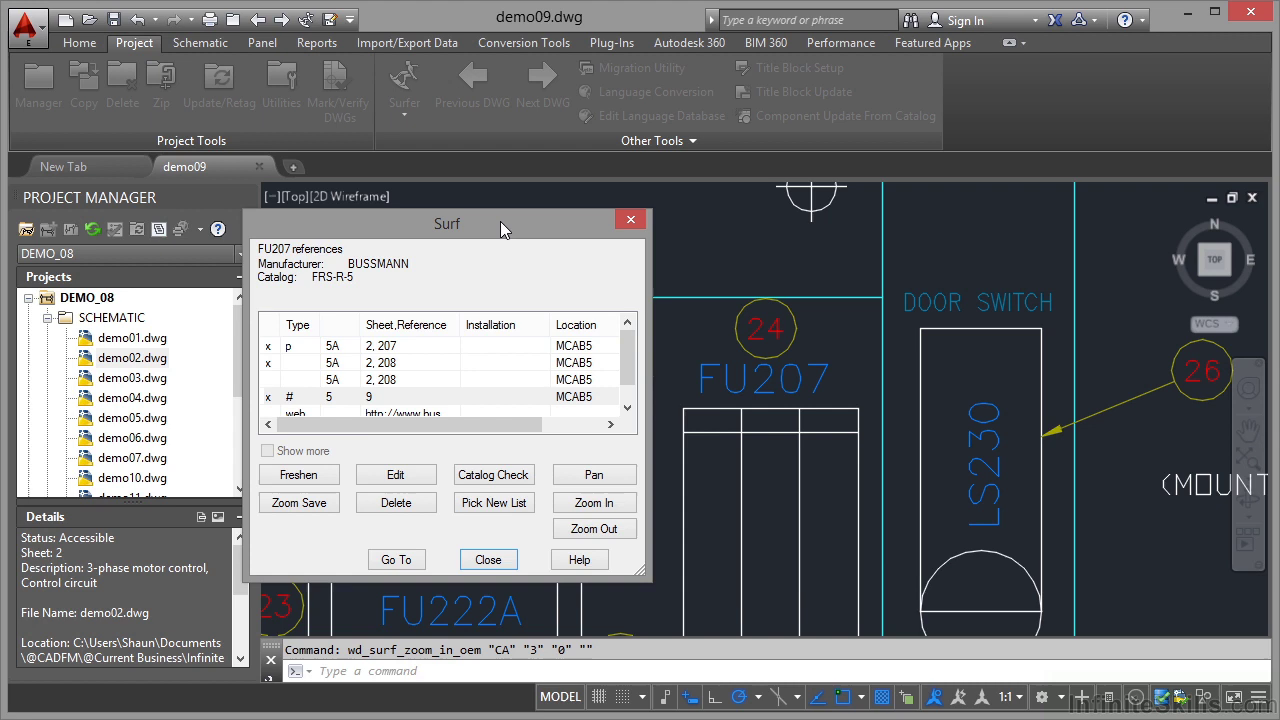
drag(500, 221, 698, 225)
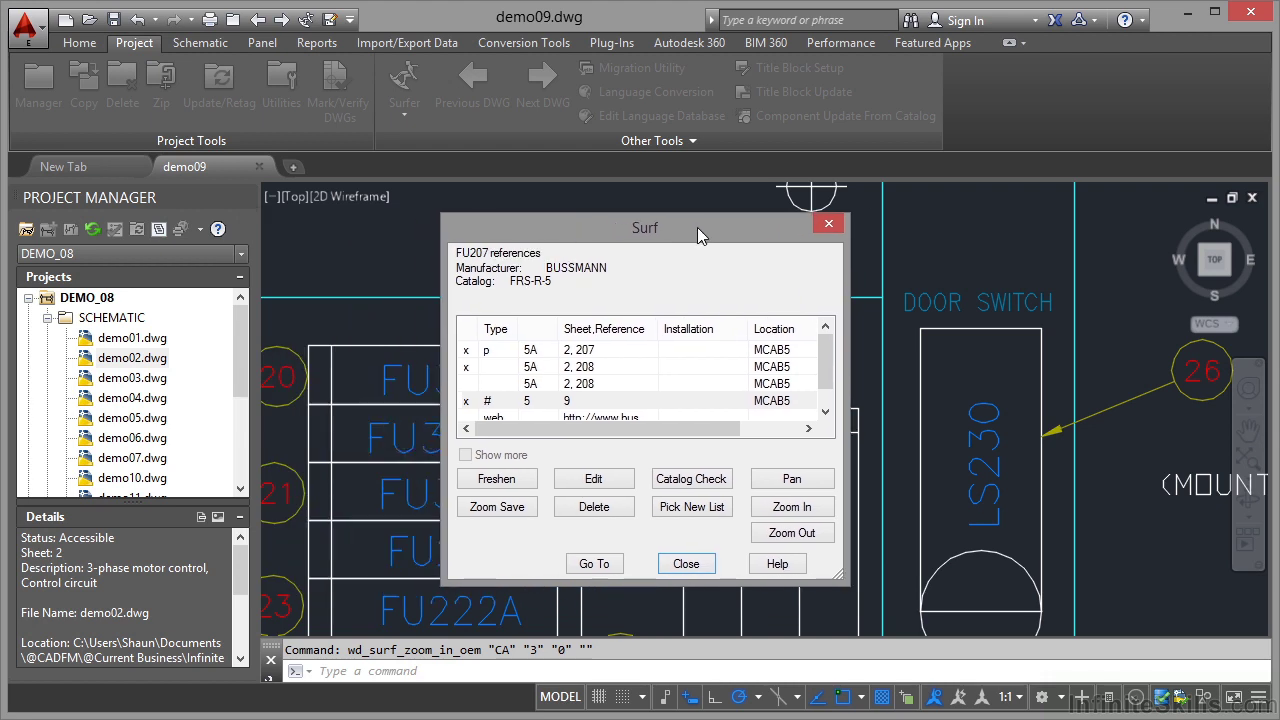